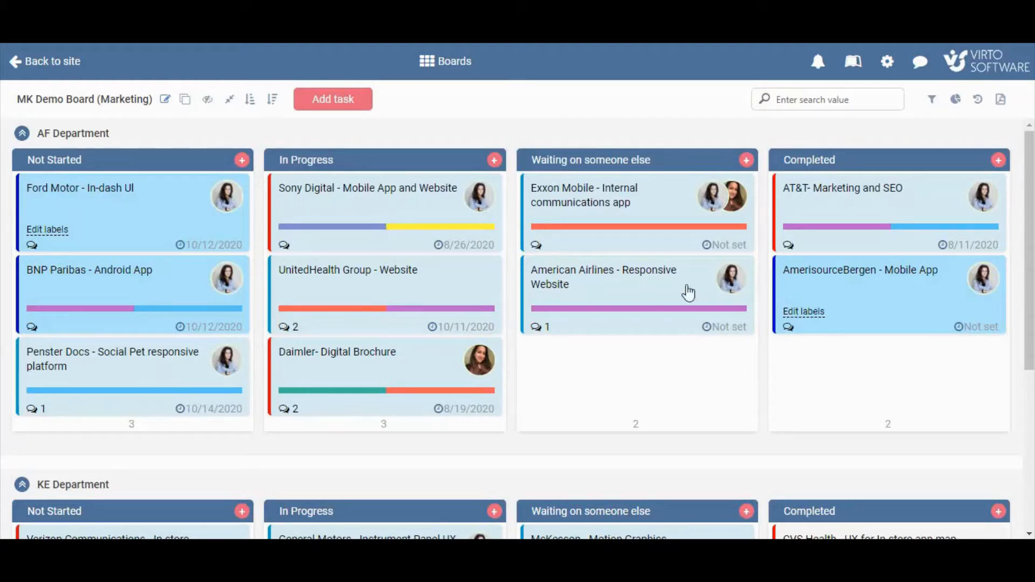
Move the American Airlines - Responsive Website task from Waiting on someone else to the Completed column.
{"action": "left_click_drag", "start_coordinate": [694, 290], "coordinate": [927, 380]}
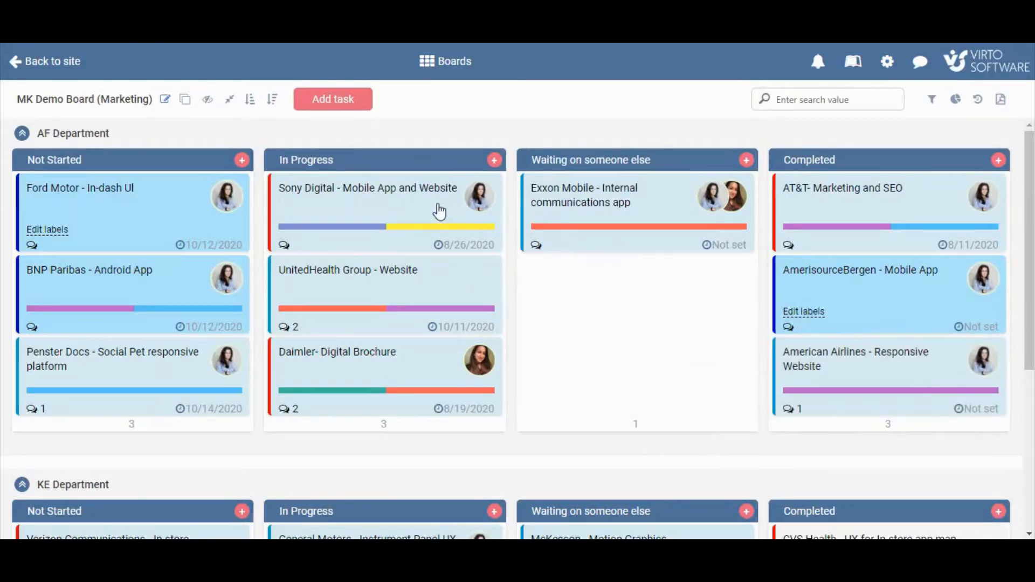
Open the Sony Digital - Mobile App and Website task's edit form, review its fields, and close it without saving.
{"action": "mouse_move", "coordinate": [439, 211]}
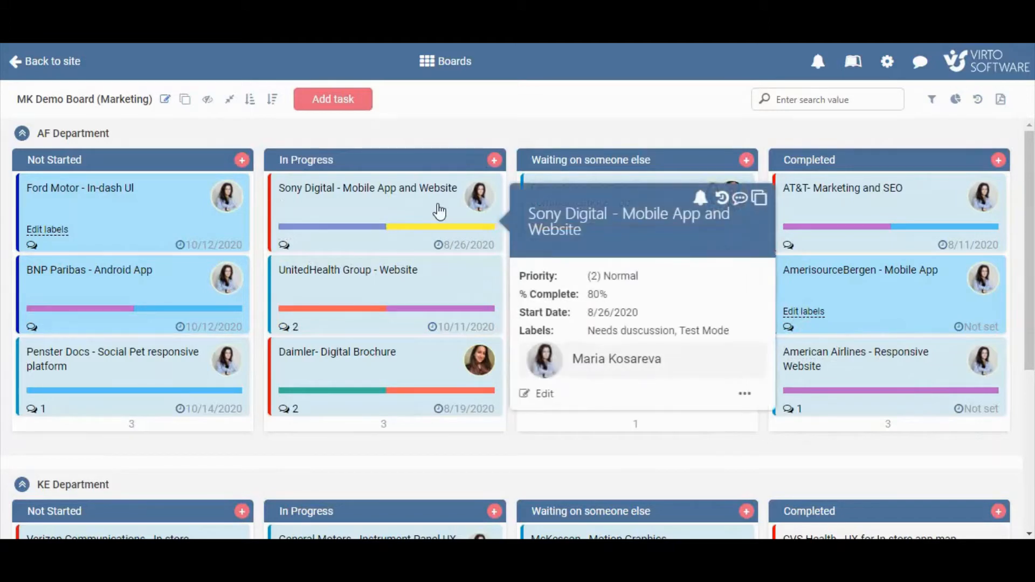
{"action": "left_click", "coordinate": [545, 395]}
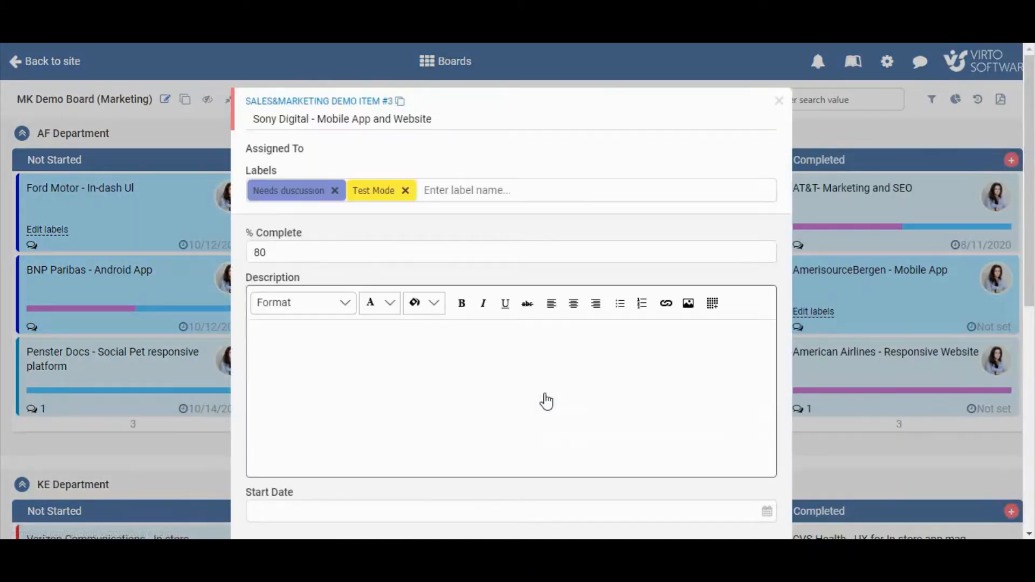
{"action": "scroll", "coordinate": [694, 326], "scroll_direction": "down", "scroll_amount": 7}
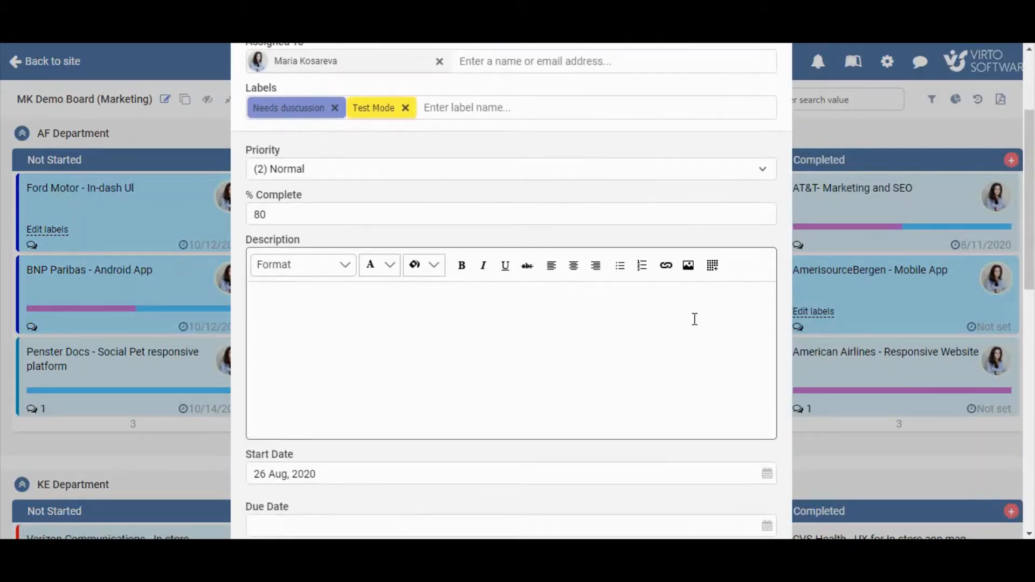
{"action": "scroll", "coordinate": [696, 320], "scroll_direction": "down", "scroll_amount": 8}
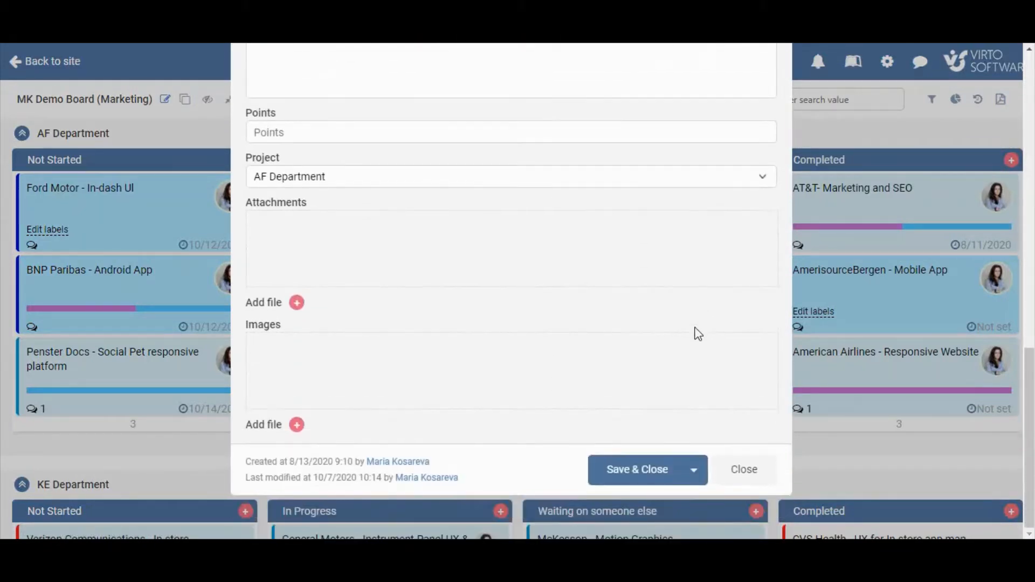
{"action": "left_click", "coordinate": [742, 477]}
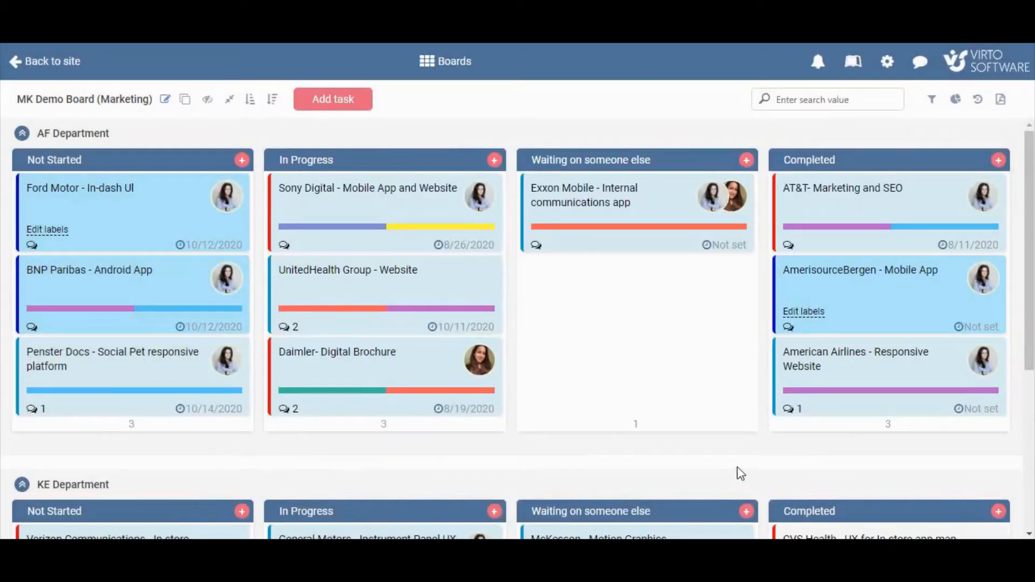
Post the comment "How is it going?" on the Exxon Mobile - Internal communications app task.
{"action": "left_click", "coordinate": [537, 246]}
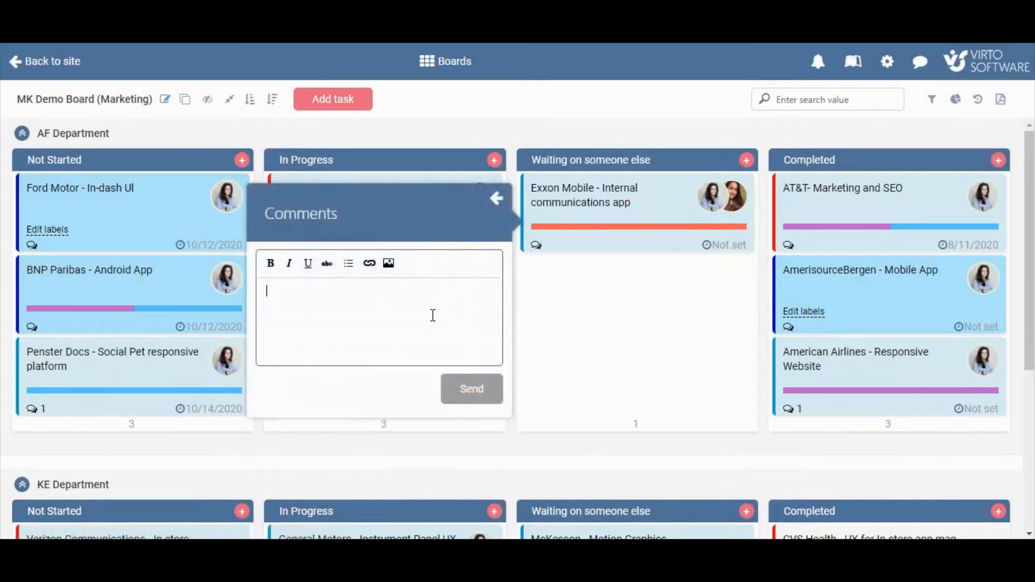
{"action": "type", "text": "Ho"}
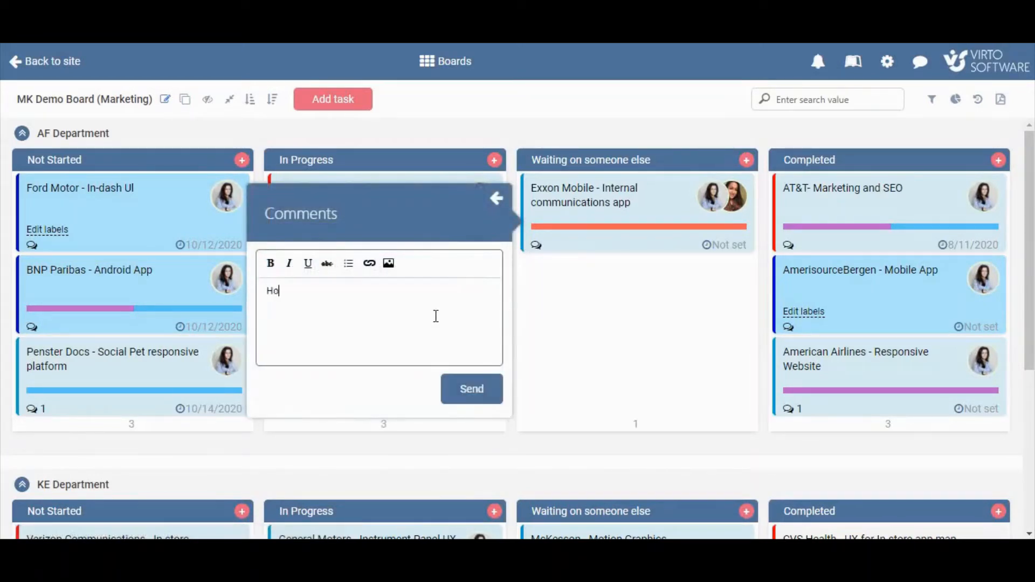
{"action": "type", "text": "w is it going?"}
{"action": "left_click", "coordinate": [471, 389]}
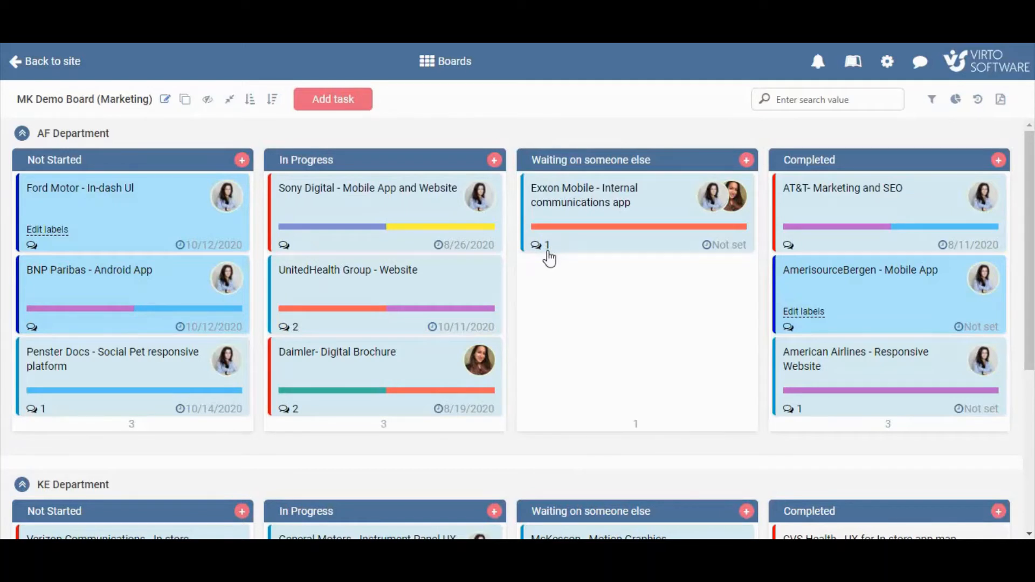
Set the Exxon Mobile task's due date to October 8, 2020.
{"action": "left_click", "coordinate": [734, 247]}
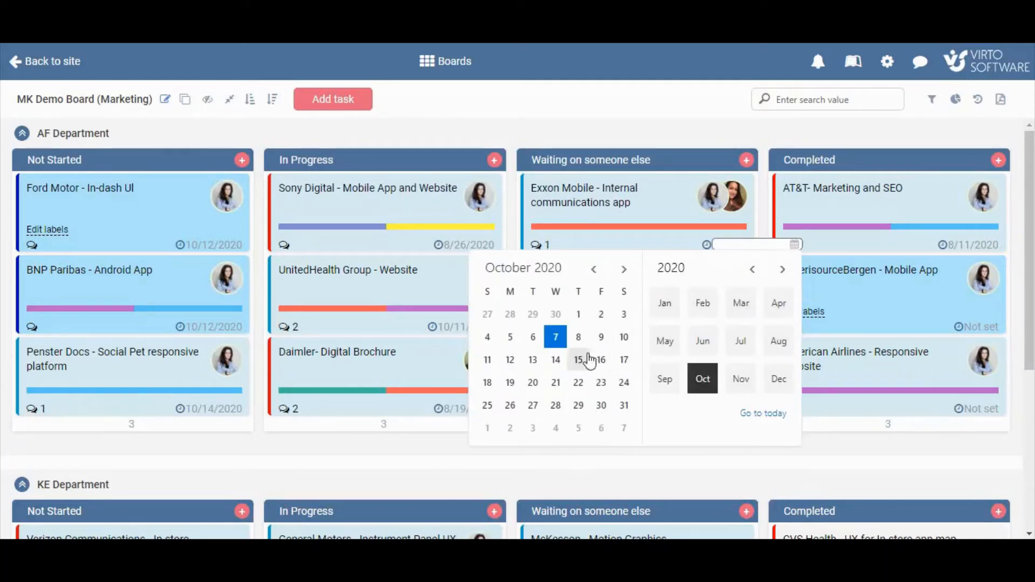
{"action": "left_click", "coordinate": [579, 338]}
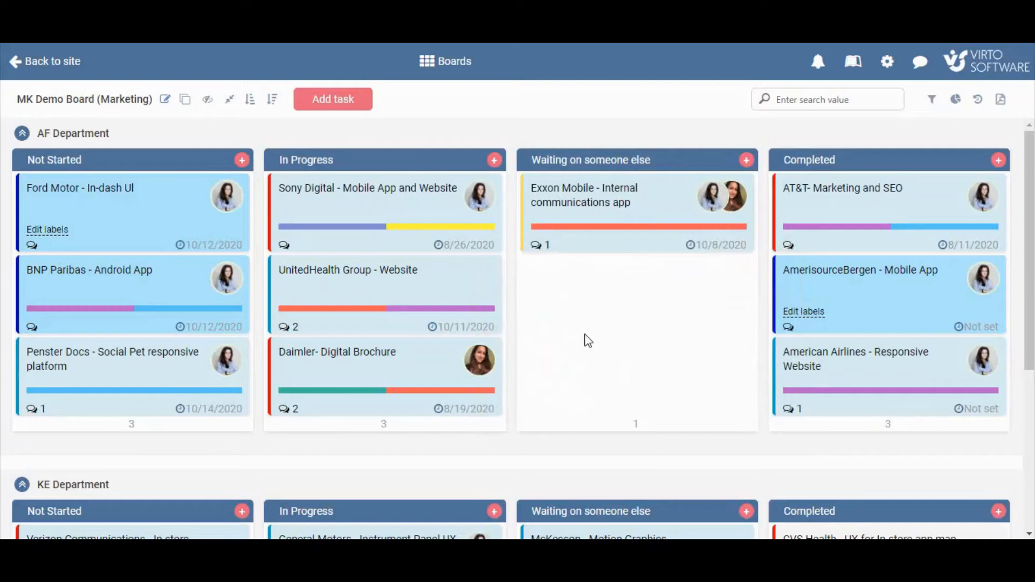
Add the Partnership label to the Exxon Mobile task alongside Meetings.
{"action": "mouse_move", "coordinate": [549, 237]}
{"action": "left_click", "coordinate": [561, 236]}
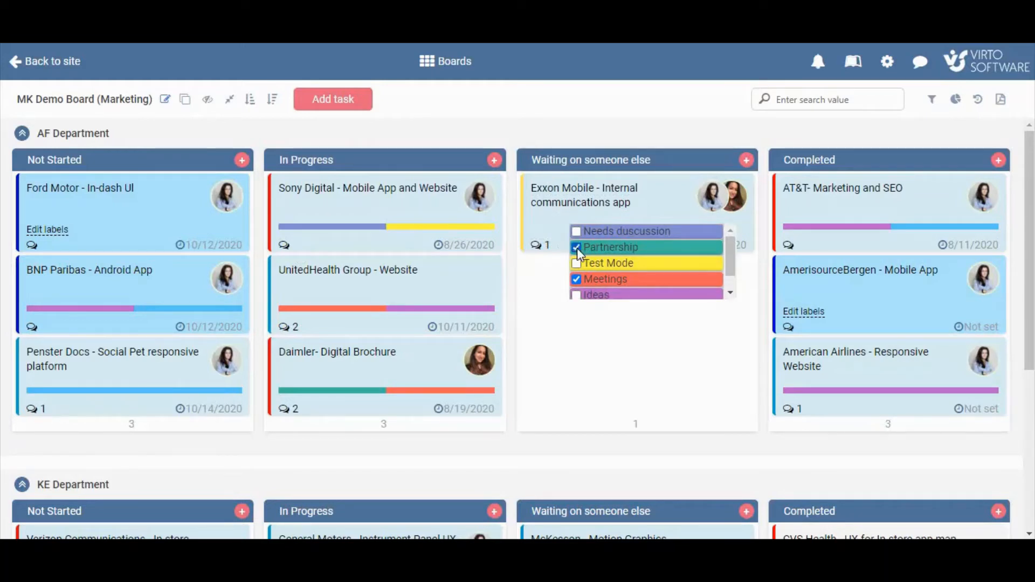
{"action": "left_click", "coordinate": [554, 274]}
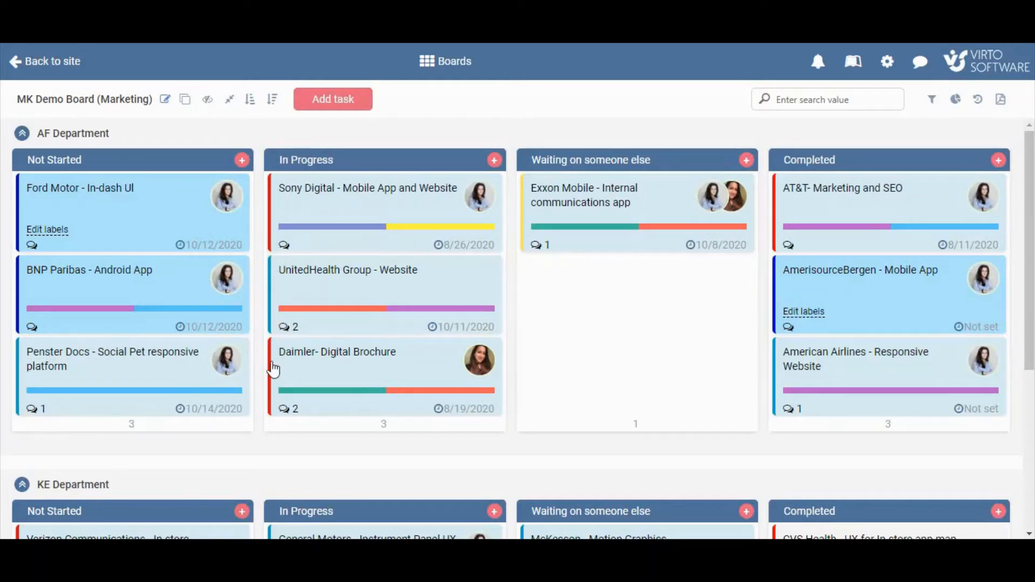
Collapse the AF and KE Department swimlanes and expand them again.
{"action": "left_click", "coordinate": [21, 133]}
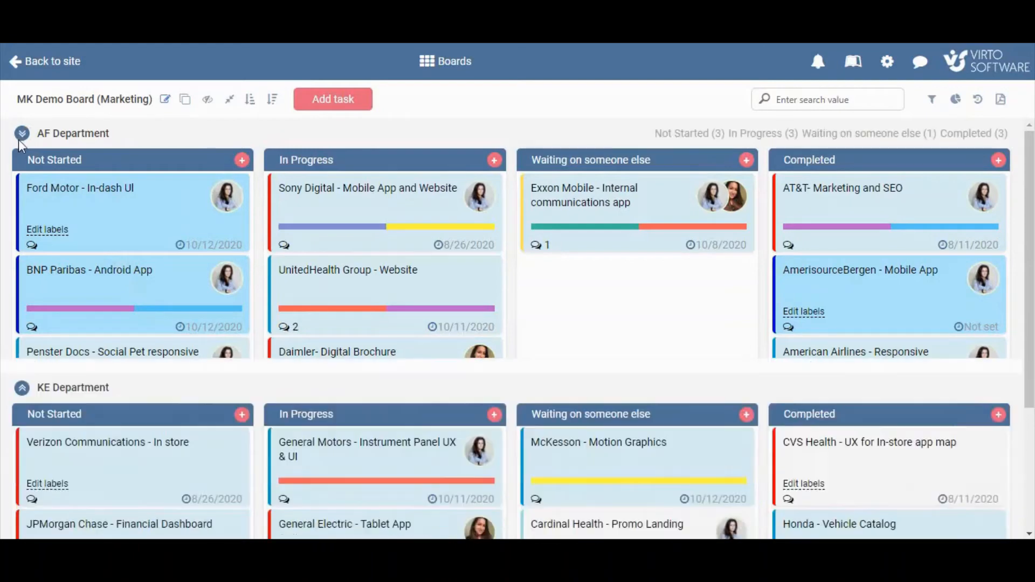
{"action": "left_click", "coordinate": [22, 179]}
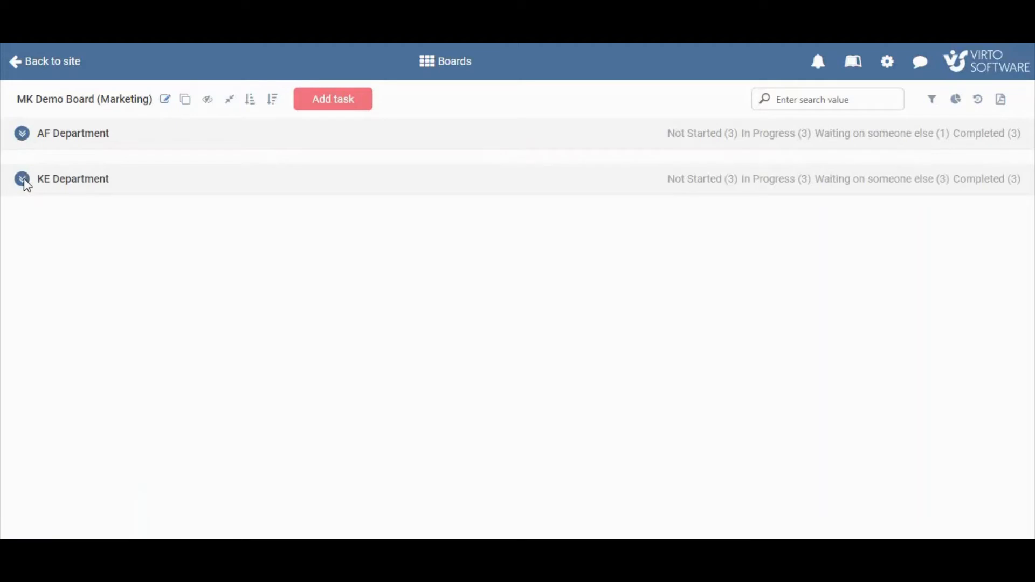
{"action": "left_click", "coordinate": [24, 182]}
{"action": "left_click", "coordinate": [22, 136]}
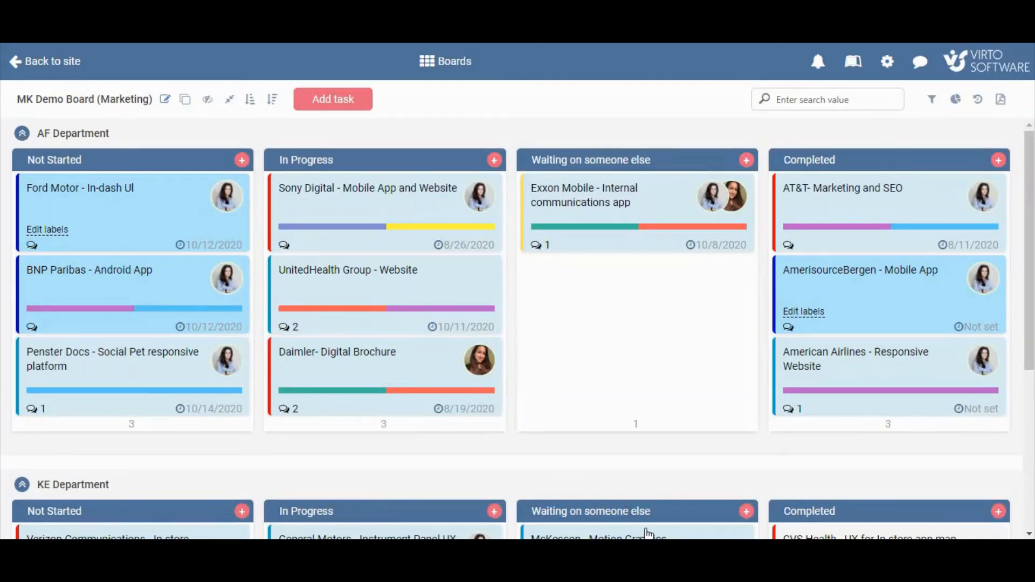
Move the McKesson - Motion Graphics task from KE Department to AF Department's Waiting on someone else column.
{"action": "left_click_drag", "start_coordinate": [653, 530], "coordinate": [650, 268]}
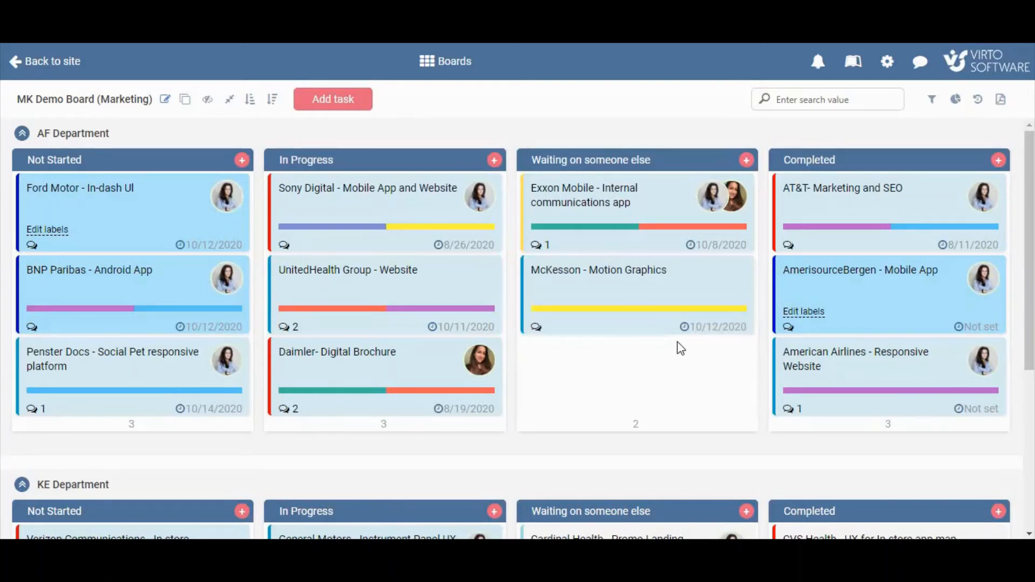
Filter the board to the second listed member's tasks, then clear the filters.
{"action": "left_click", "coordinate": [932, 101]}
{"action": "left_click", "coordinate": [862, 254]}
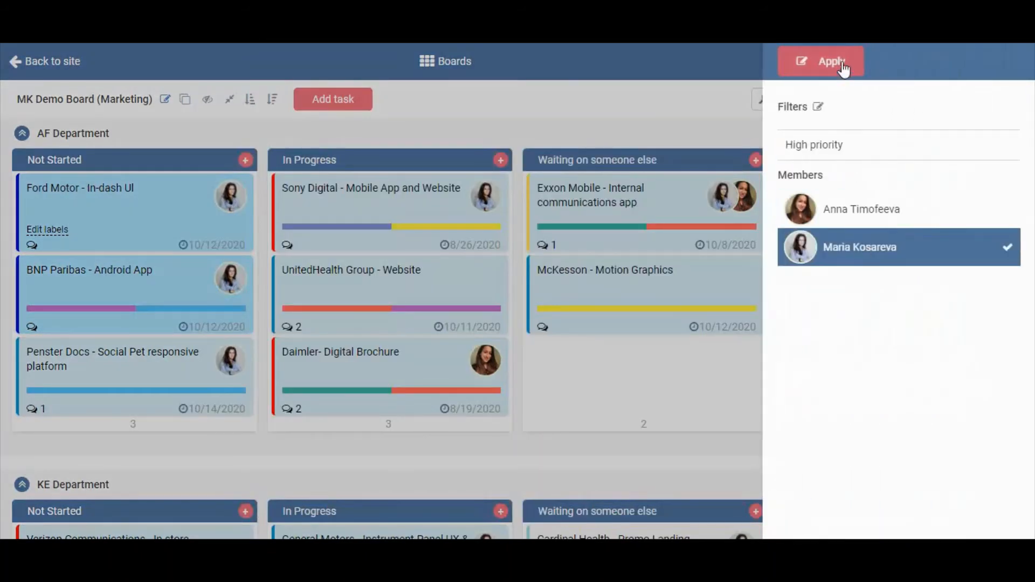
{"action": "left_click", "coordinate": [825, 63]}
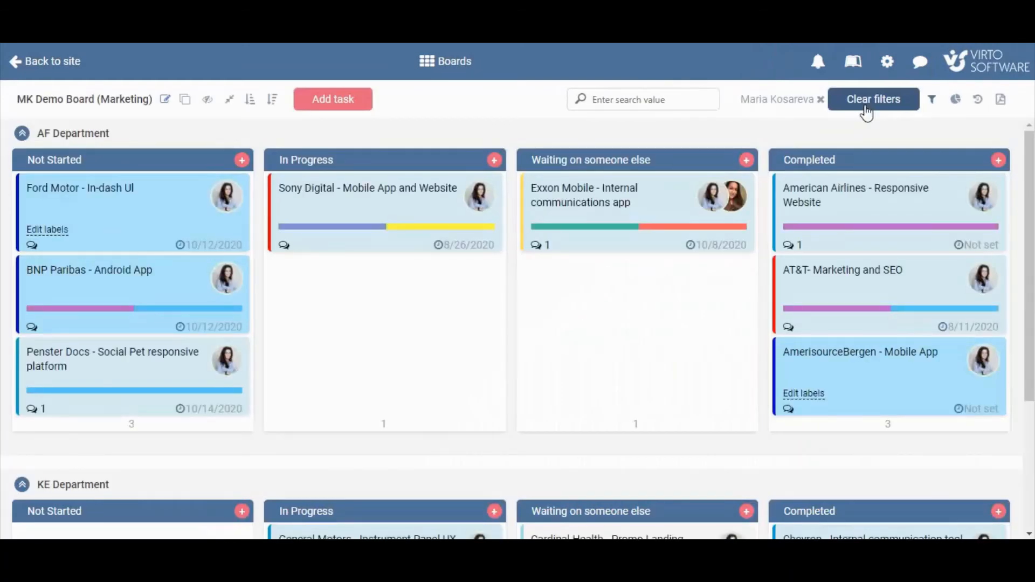
{"action": "left_click", "coordinate": [871, 105]}
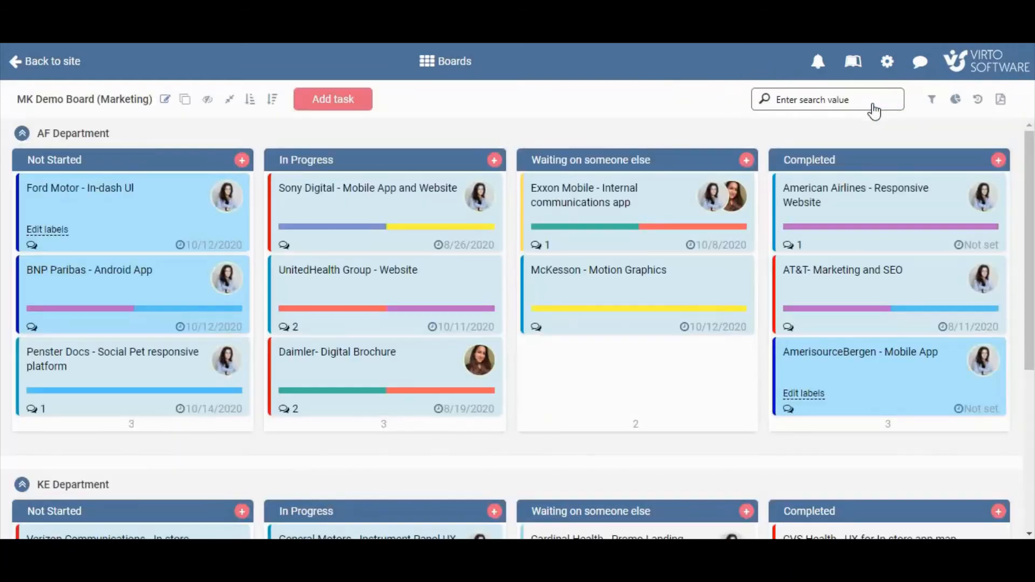
Apply the High priority filter to the board, then clear the filters.
{"action": "left_click", "coordinate": [931, 100]}
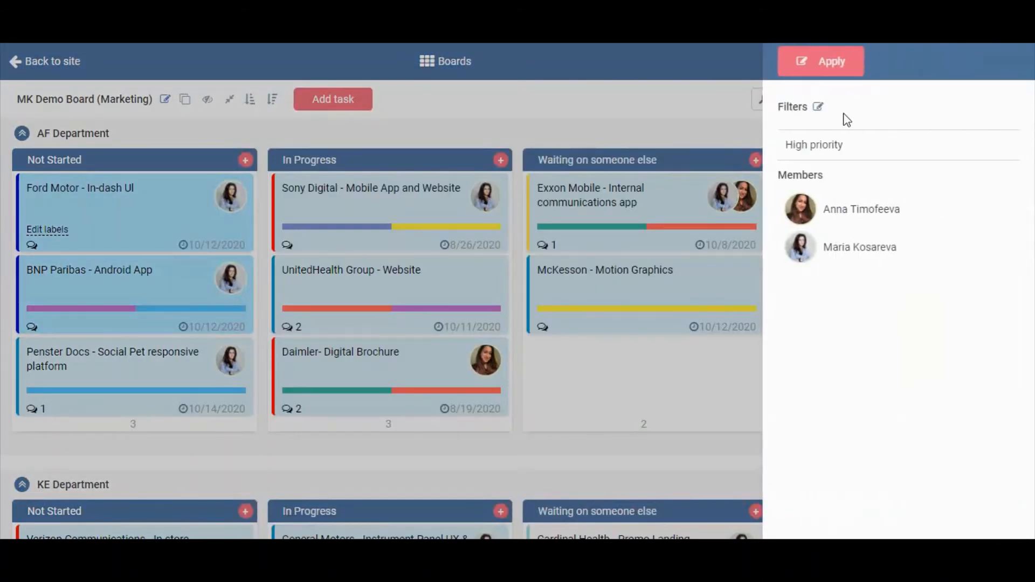
{"action": "left_click", "coordinate": [826, 151]}
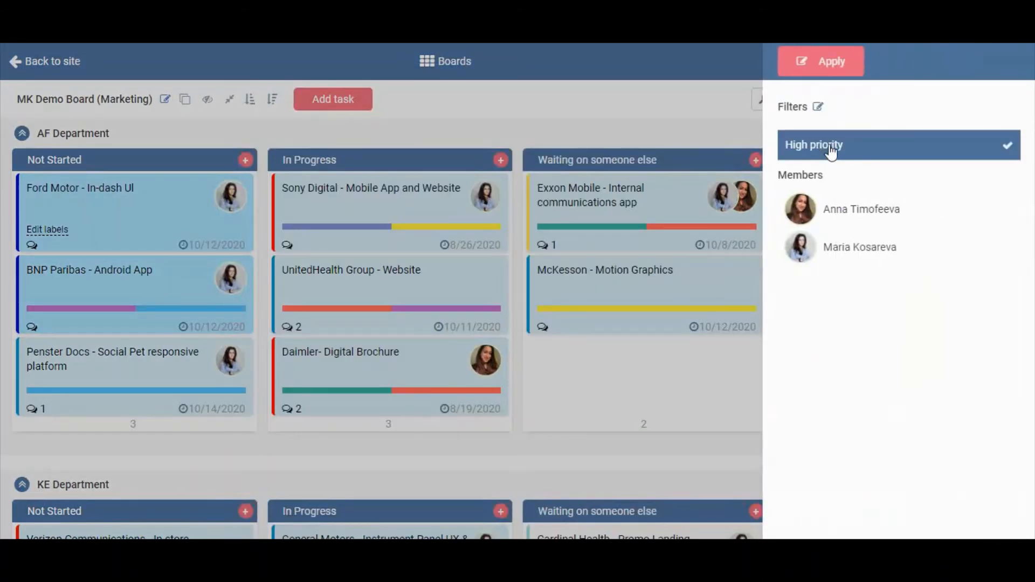
{"action": "left_click", "coordinate": [832, 62]}
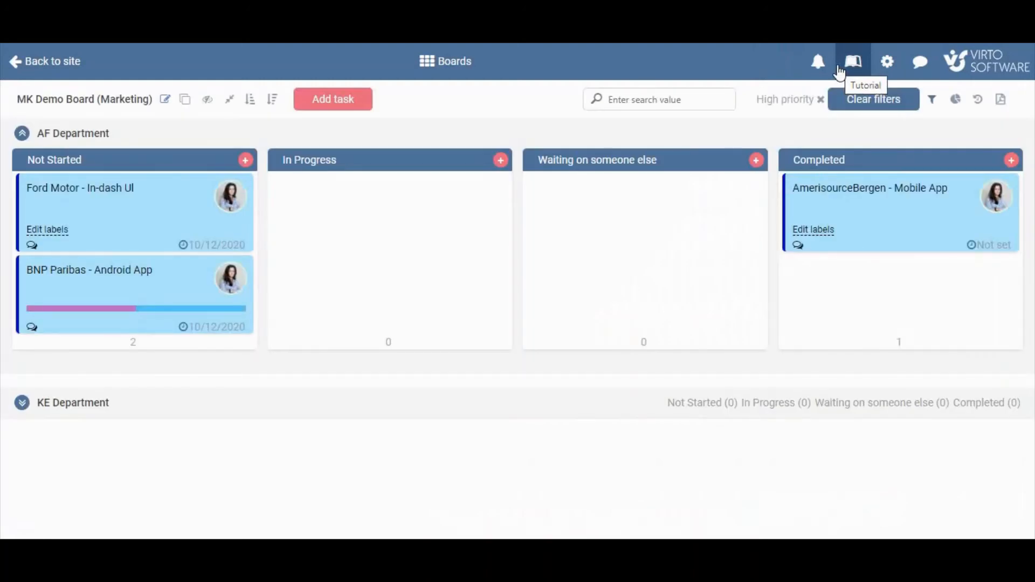
{"action": "left_click", "coordinate": [878, 103]}
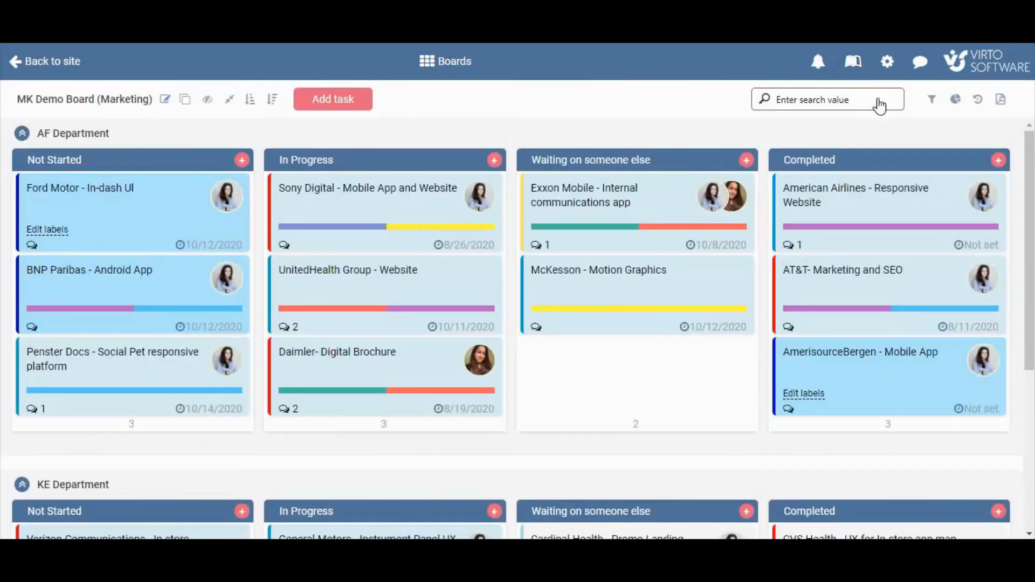
Open the charts view and set the Status chart to Modified dates within Last month.
{"action": "left_click", "coordinate": [955, 103]}
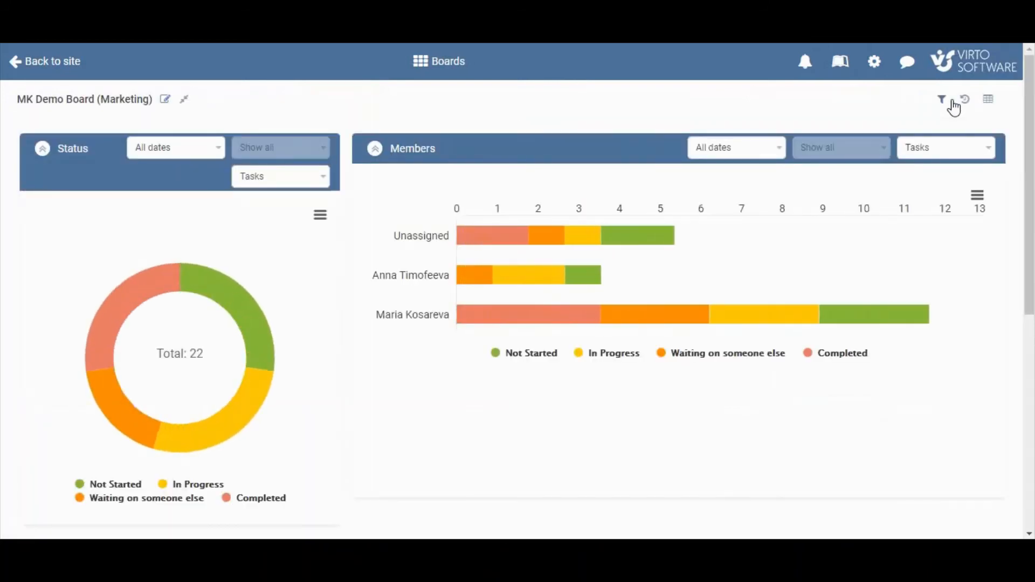
{"action": "left_click", "coordinate": [216, 159]}
{"action": "left_click", "coordinate": [197, 226]}
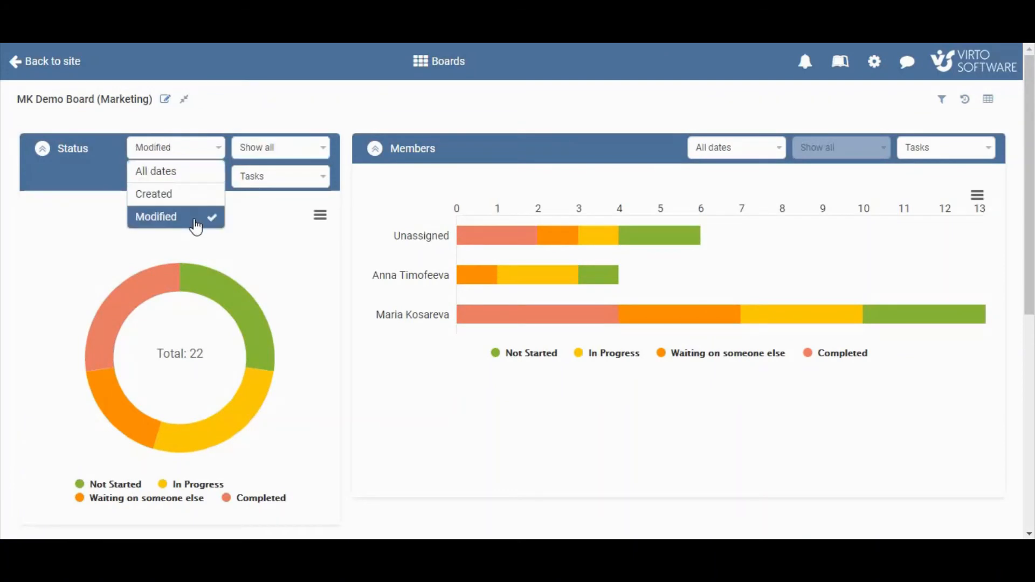
{"action": "left_click", "coordinate": [268, 153]}
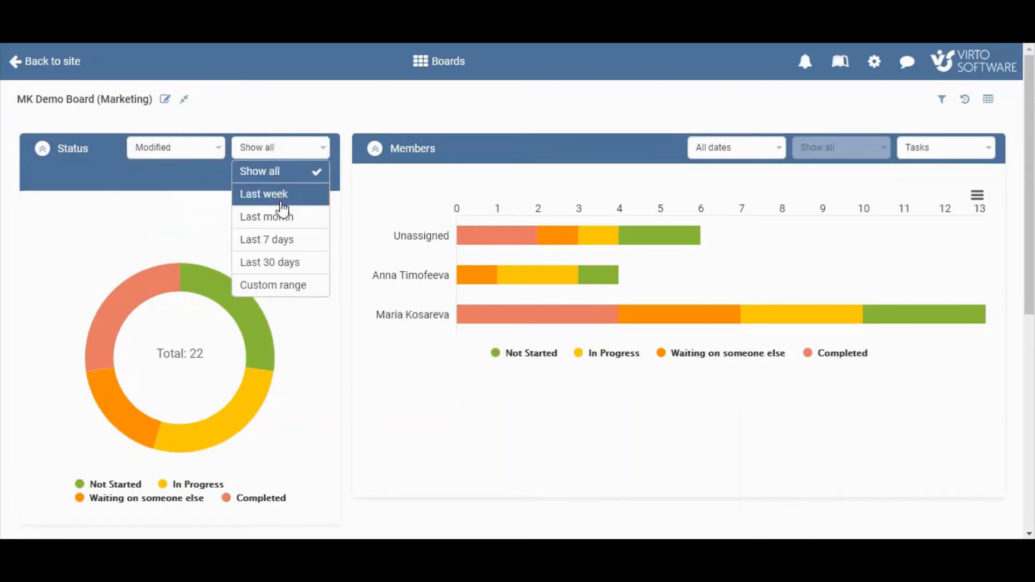
{"action": "left_click", "coordinate": [285, 217]}
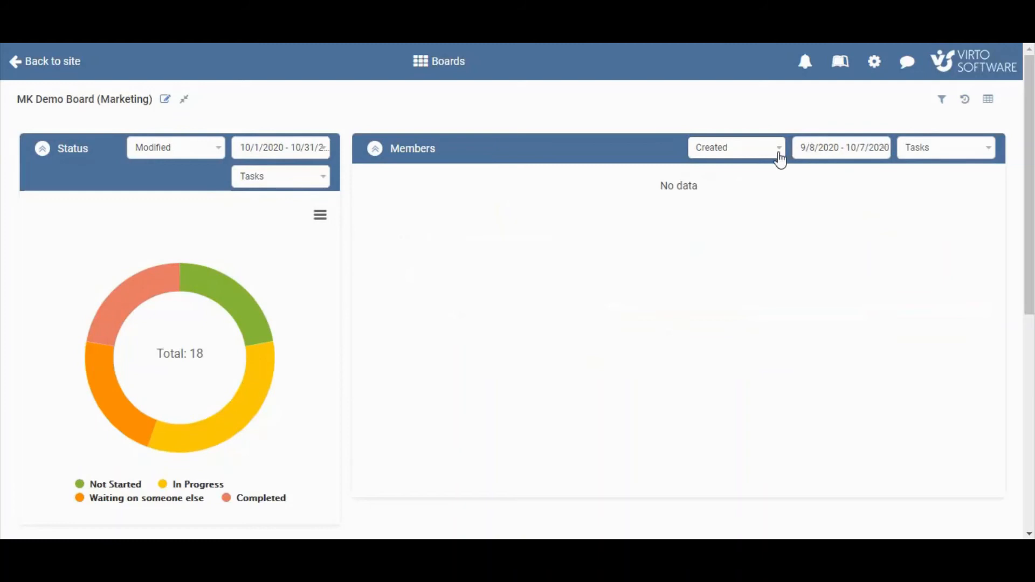
Try changing the Members chart's date type, leaving it on All dates.
{"action": "left_click", "coordinate": [778, 153]}
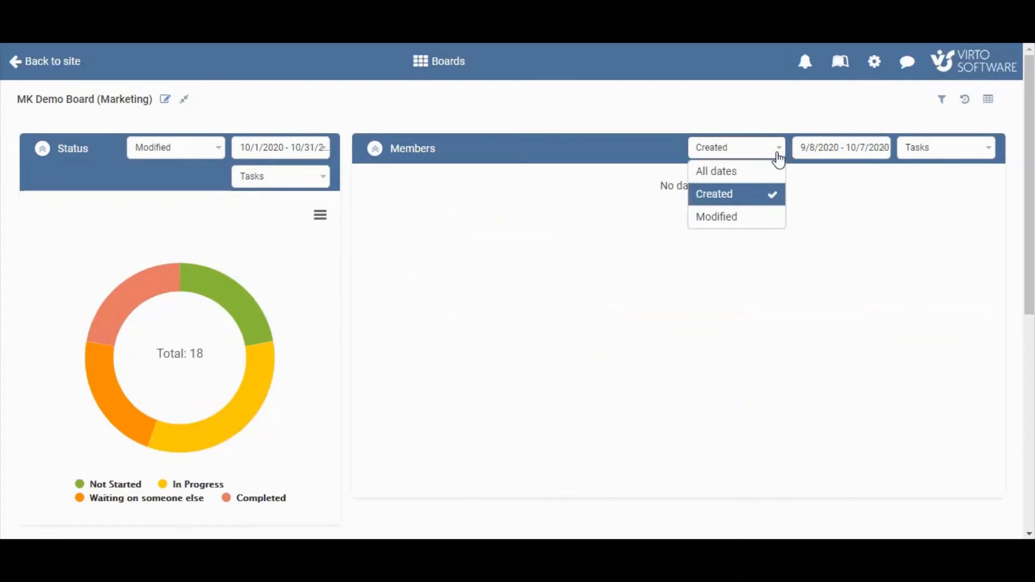
{"action": "left_click", "coordinate": [762, 180]}
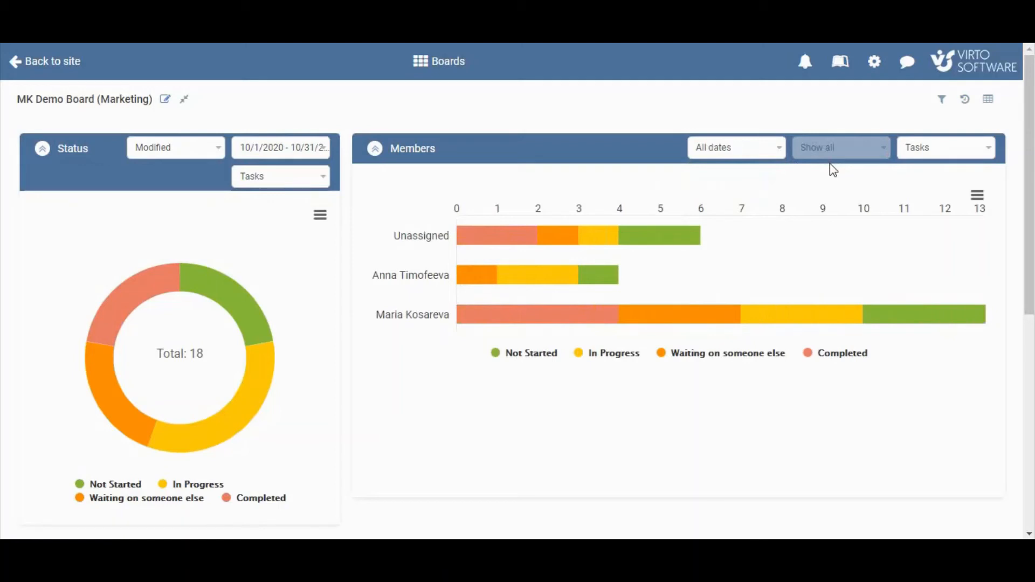
Open the change report view and create a report of Today's changes to the % Complete field.
{"action": "left_click", "coordinate": [988, 100]}
{"action": "left_click", "coordinate": [978, 100]}
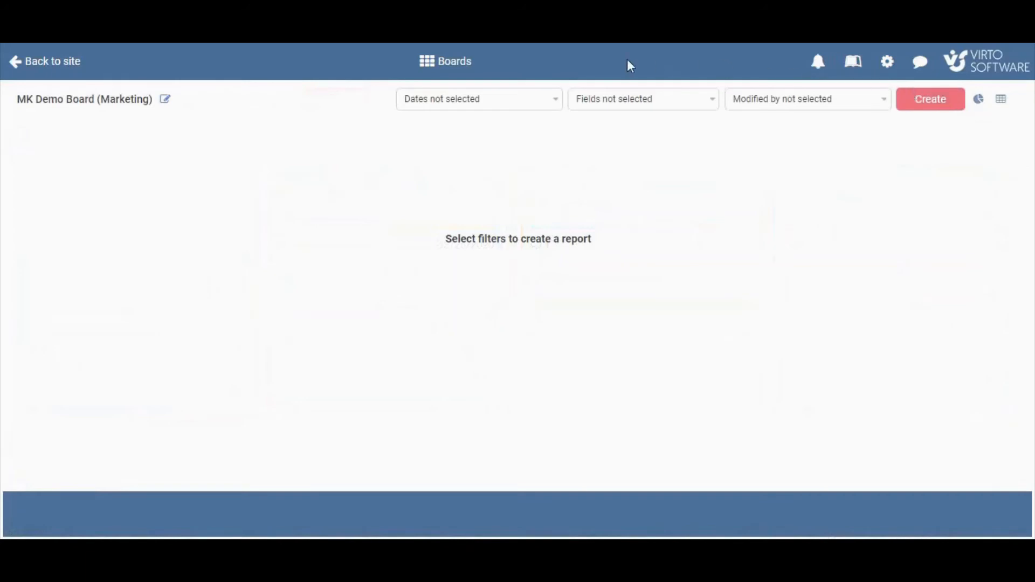
{"action": "left_click", "coordinate": [527, 107]}
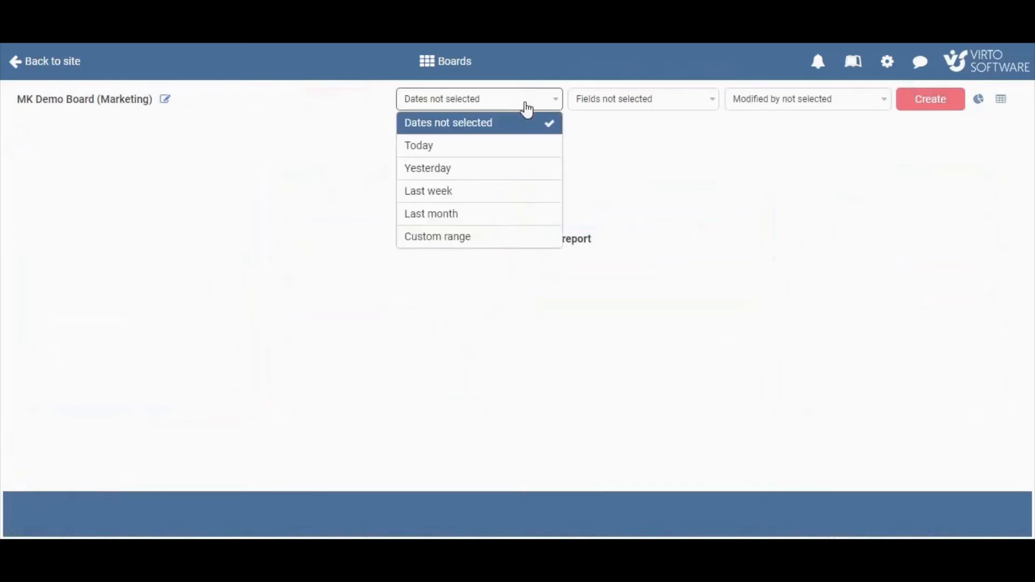
{"action": "left_click", "coordinate": [525, 151]}
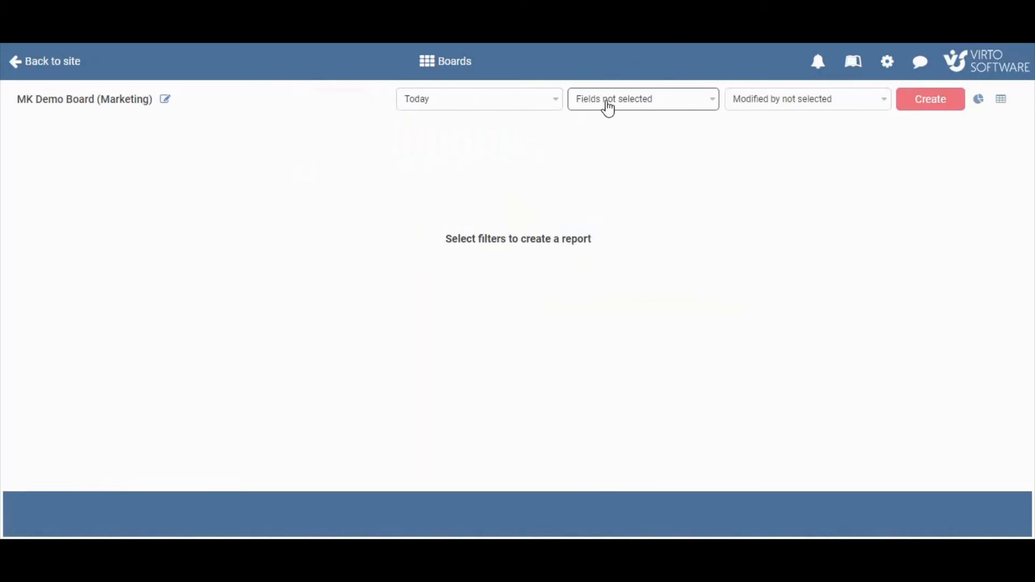
{"action": "left_click", "coordinate": [609, 108]}
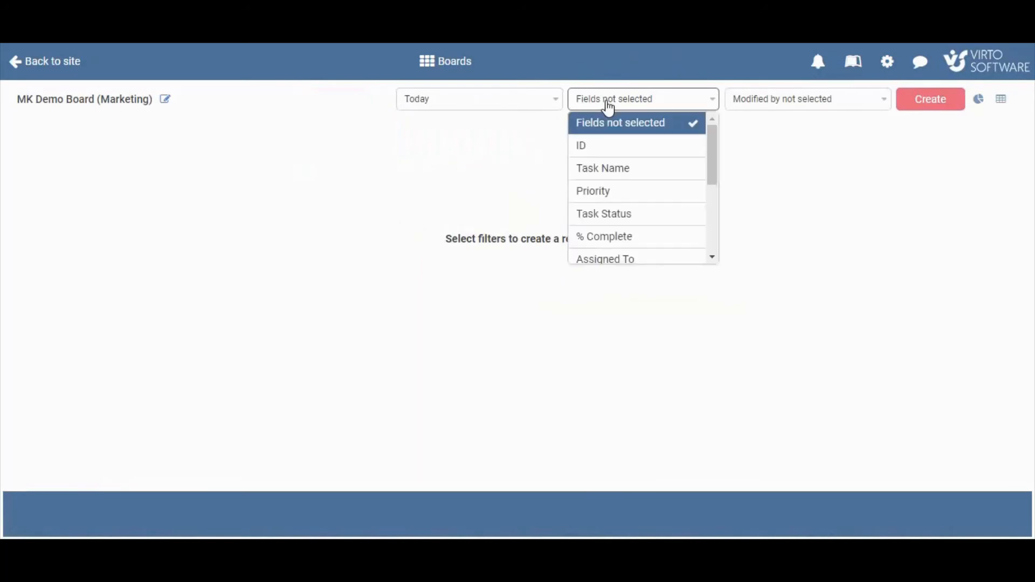
{"action": "left_click", "coordinate": [630, 245]}
{"action": "left_click", "coordinate": [928, 108]}
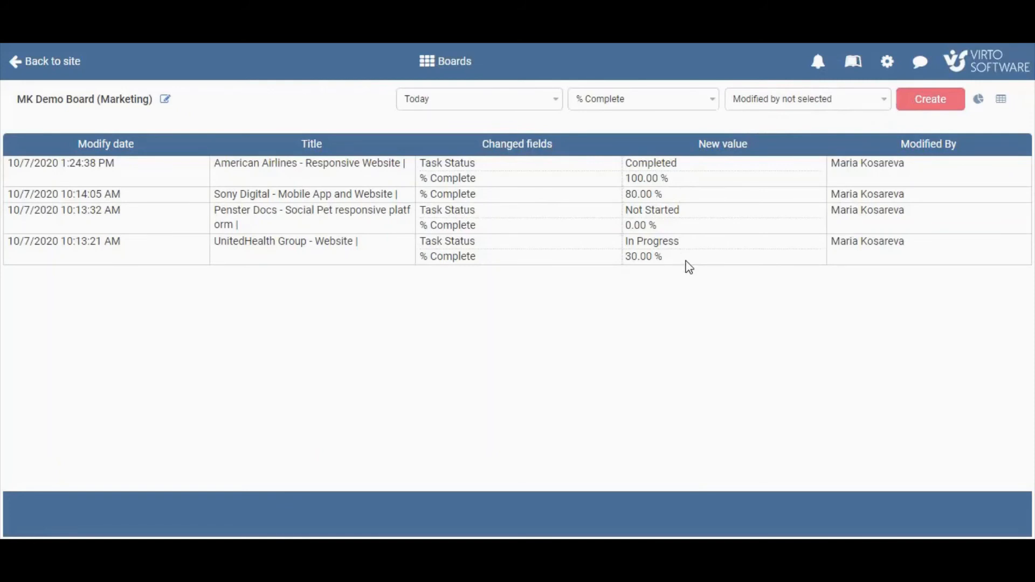
Switch to Outlook and open the task-assignment email for Penster Docs - Social Pet responsive platform.
{"action": "left_click", "coordinate": [1002, 103]}
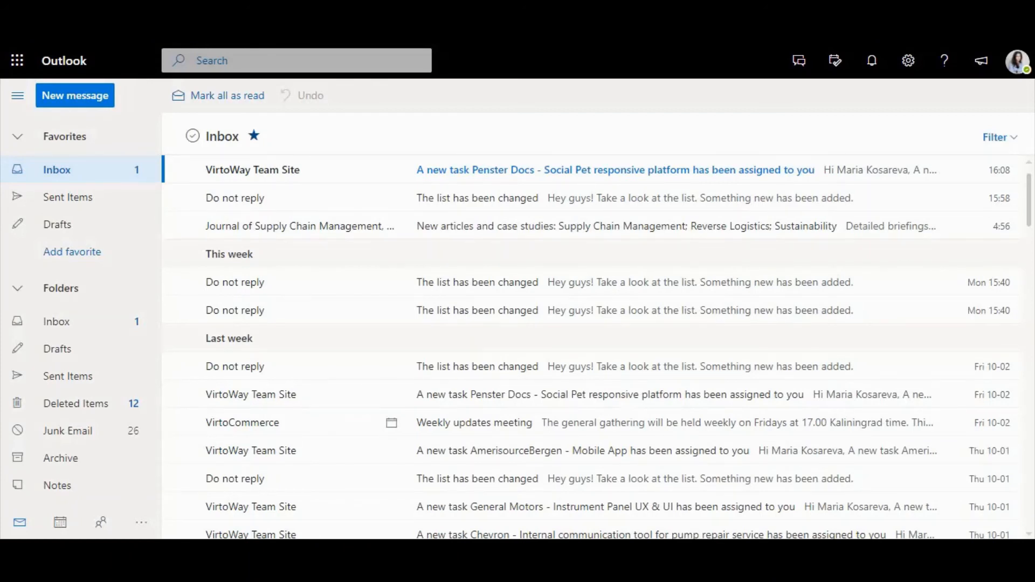
{"action": "left_click", "coordinate": [477, 171]}
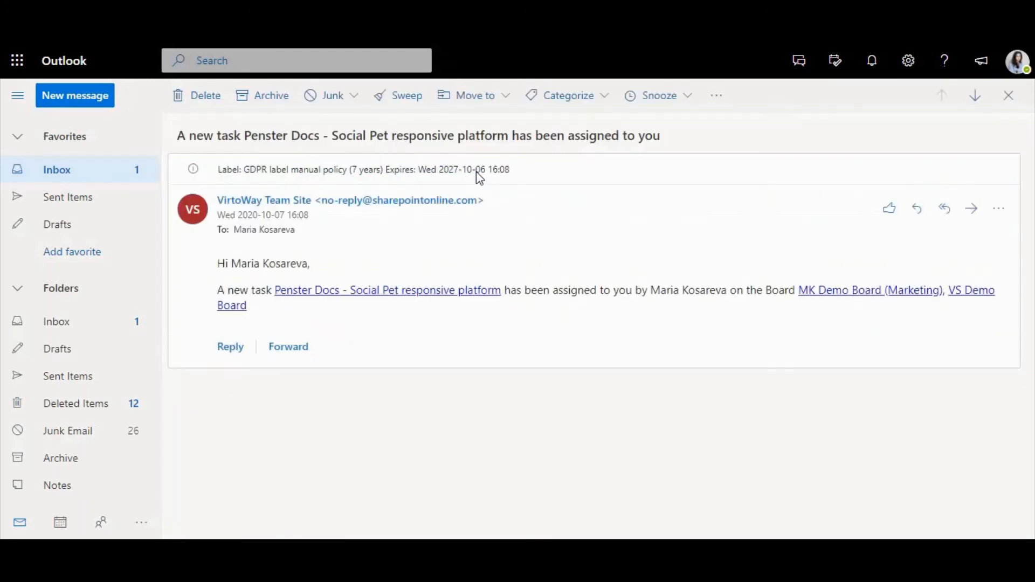